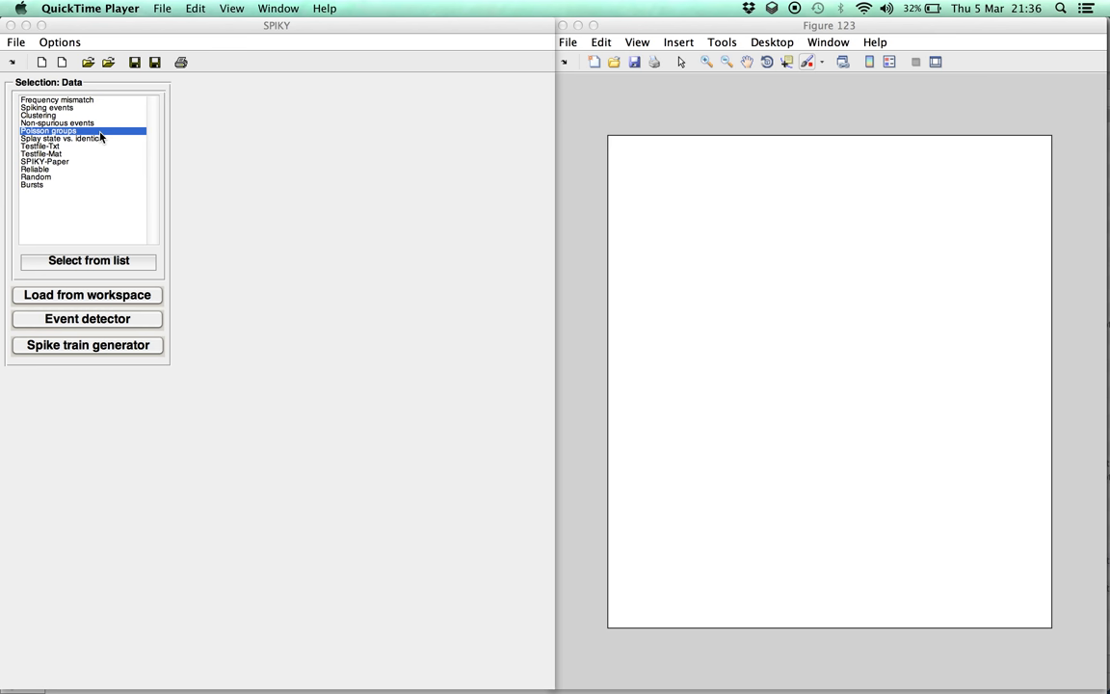
# Step: Load the Poisson groups example, redraw it as groups G1–G4, and choose 'Select trains'
pyautogui.doubleClick(100, 137)
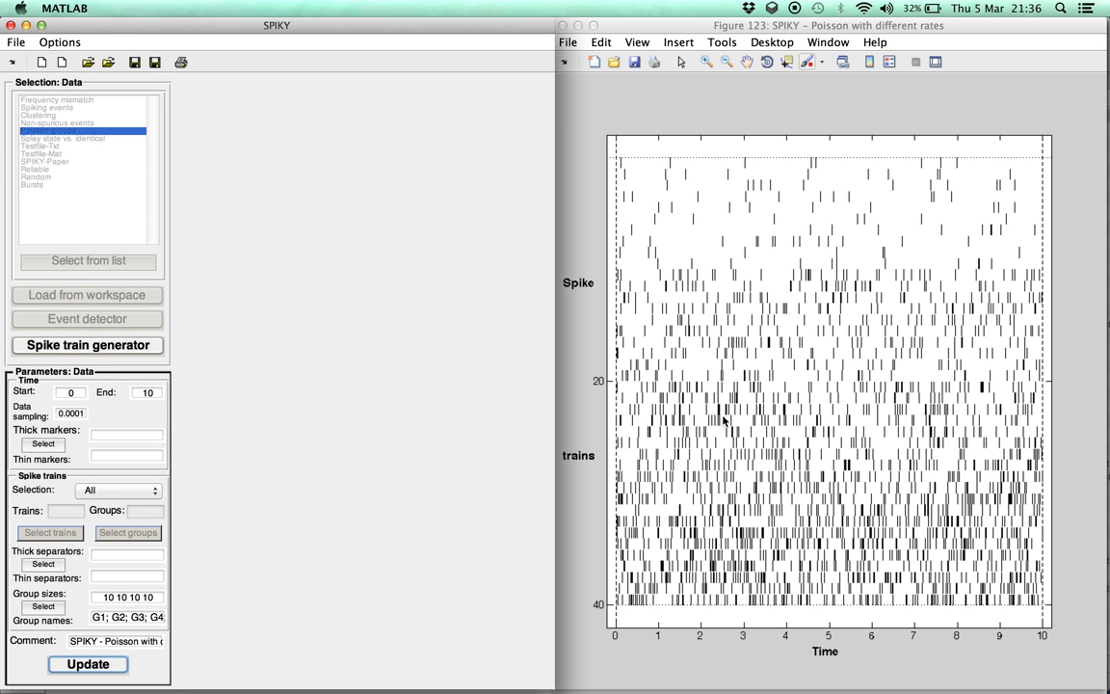
pyautogui.click(112, 665)
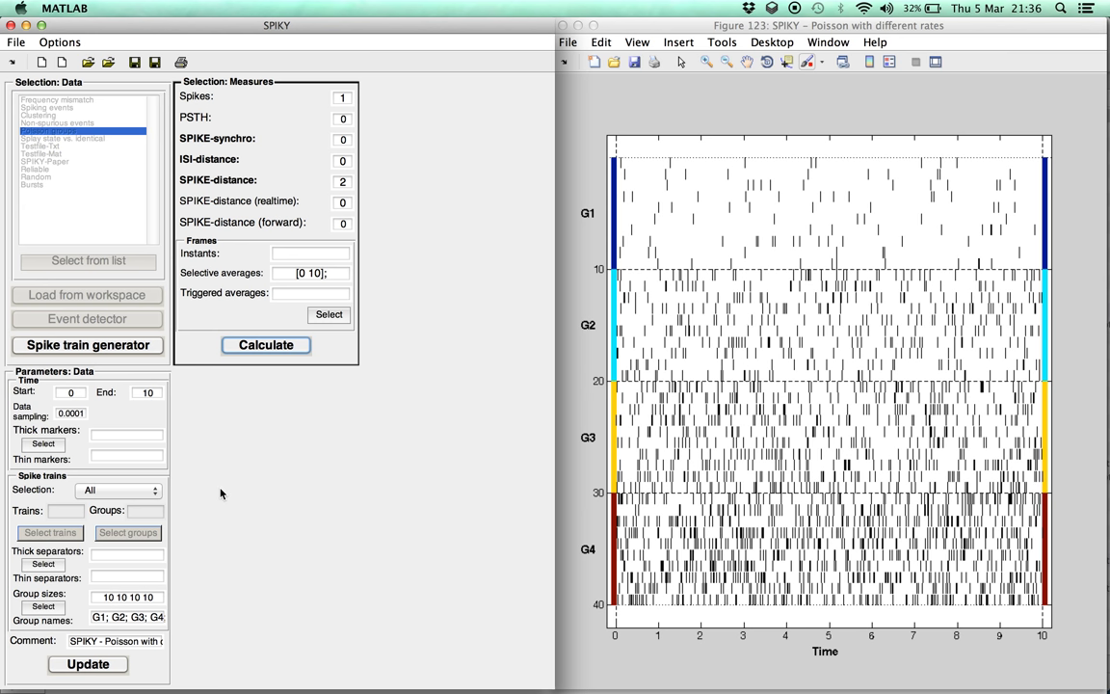
pyautogui.click(151, 491)
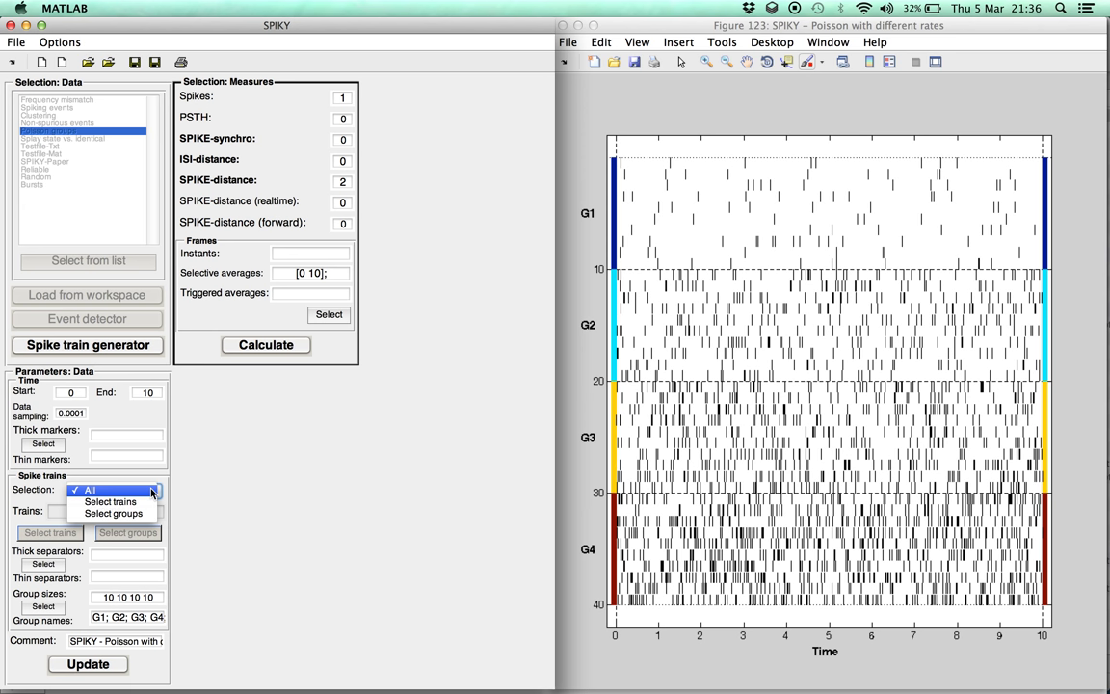
pyautogui.click(142, 502)
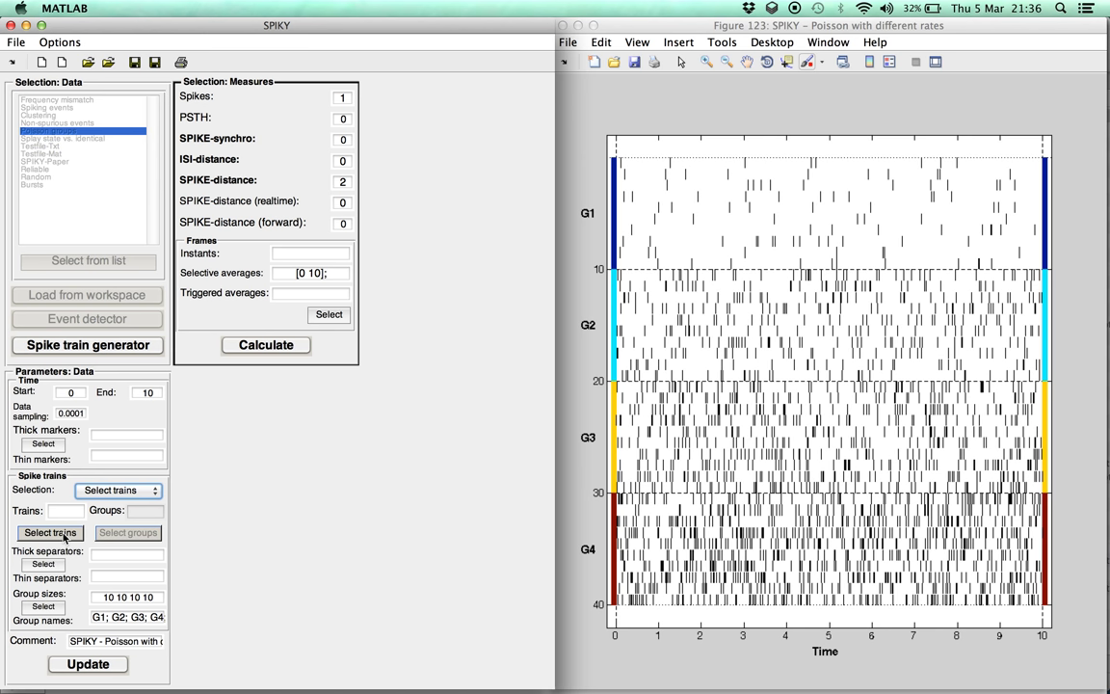
pyautogui.click(50, 533)
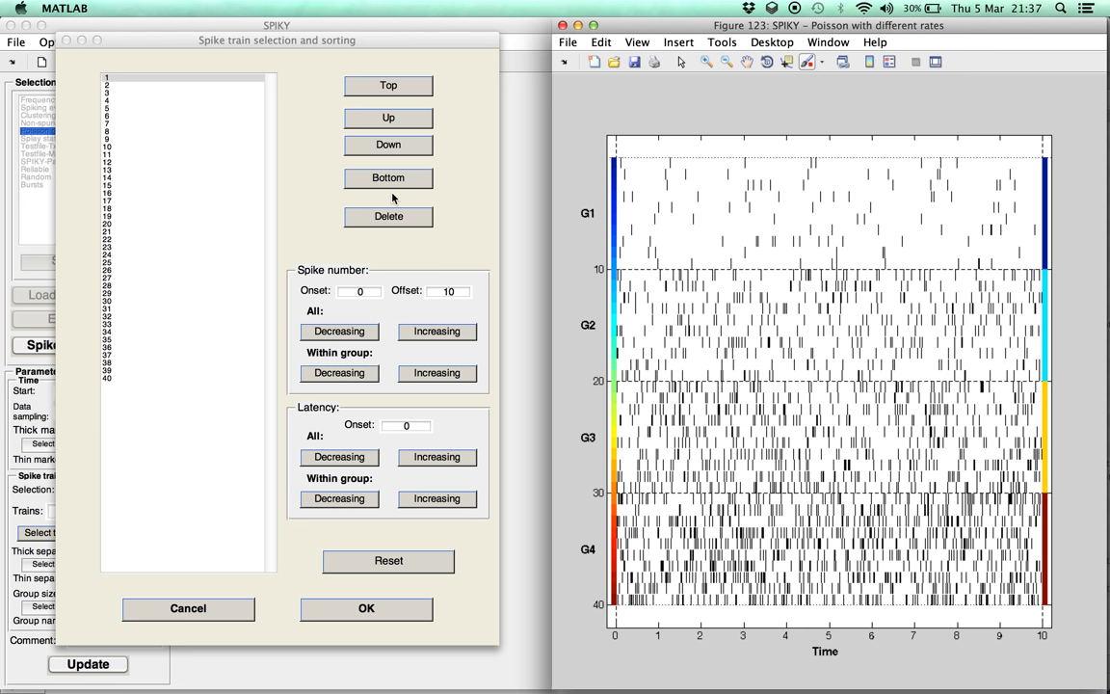
# Step: Move train 26 up five places, then to the top, then to the bottom of the order
pyautogui.click(113, 271)
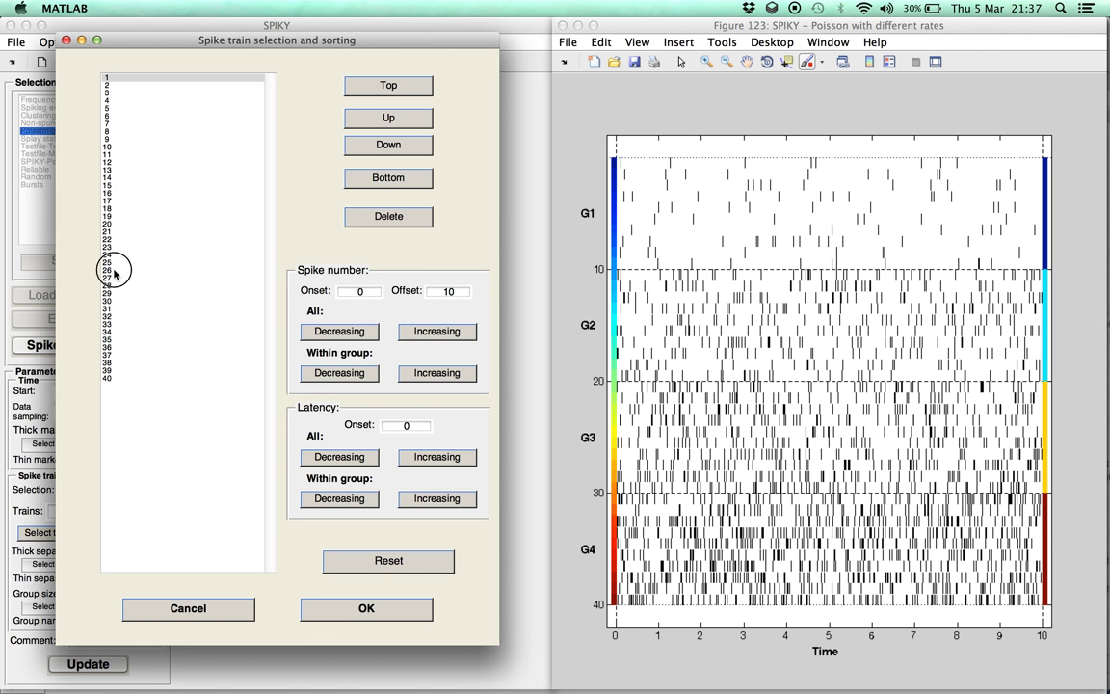
pyautogui.click(382, 119)
pyautogui.click(382, 120)
pyautogui.click(383, 119)
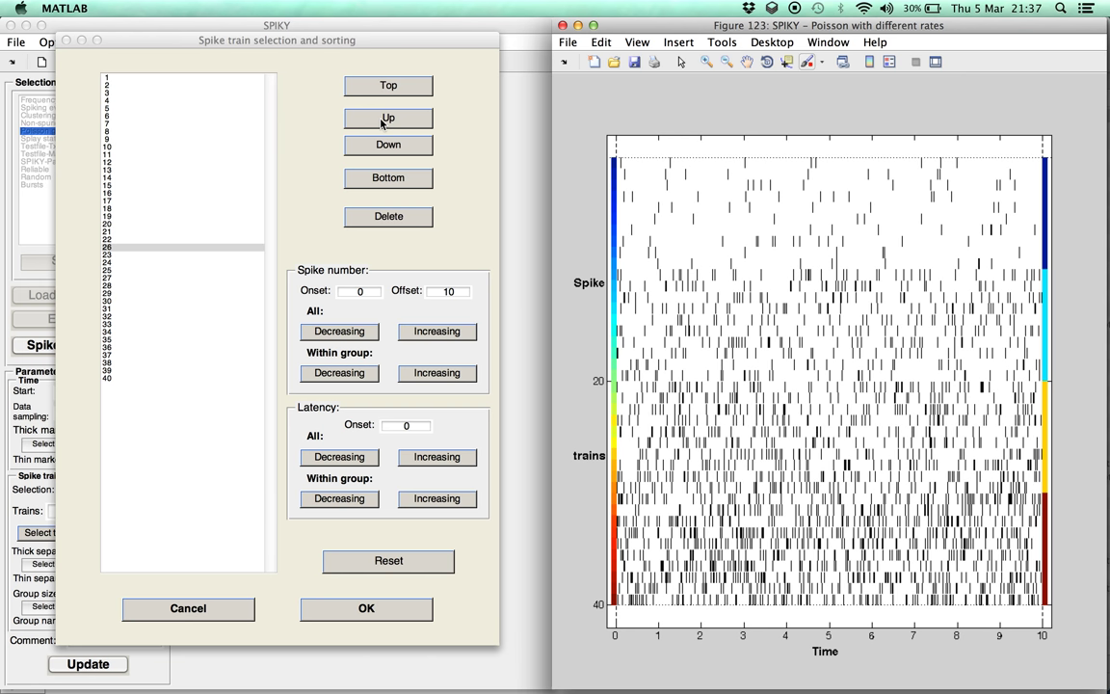
pyautogui.click(382, 119)
pyautogui.click(383, 119)
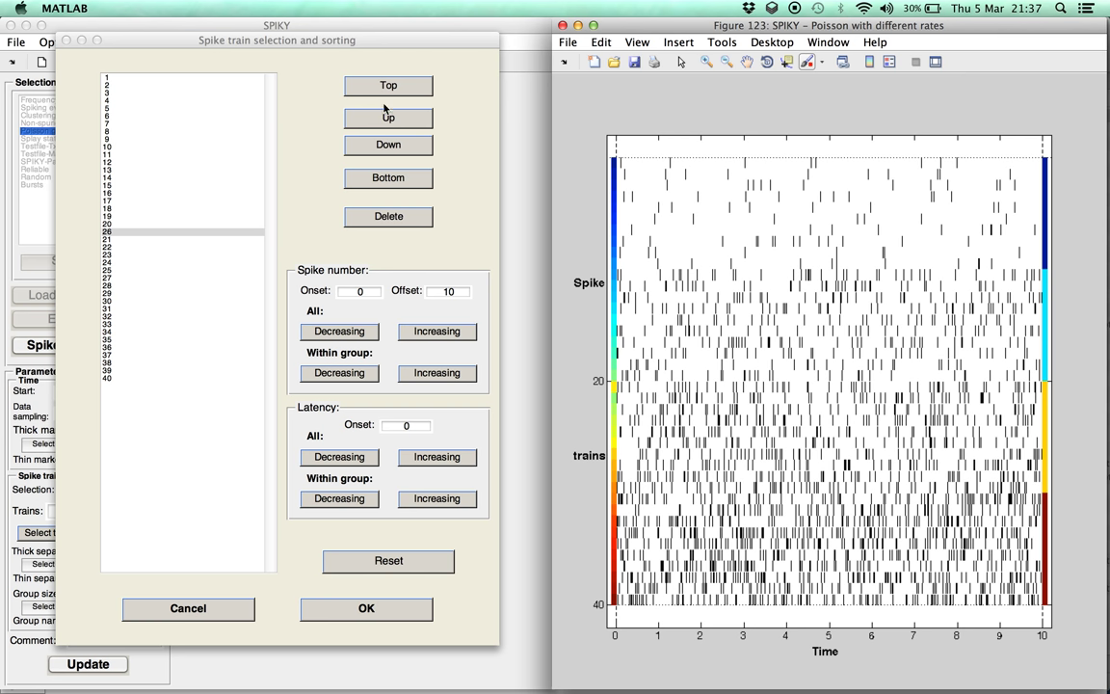
pyautogui.click(385, 86)
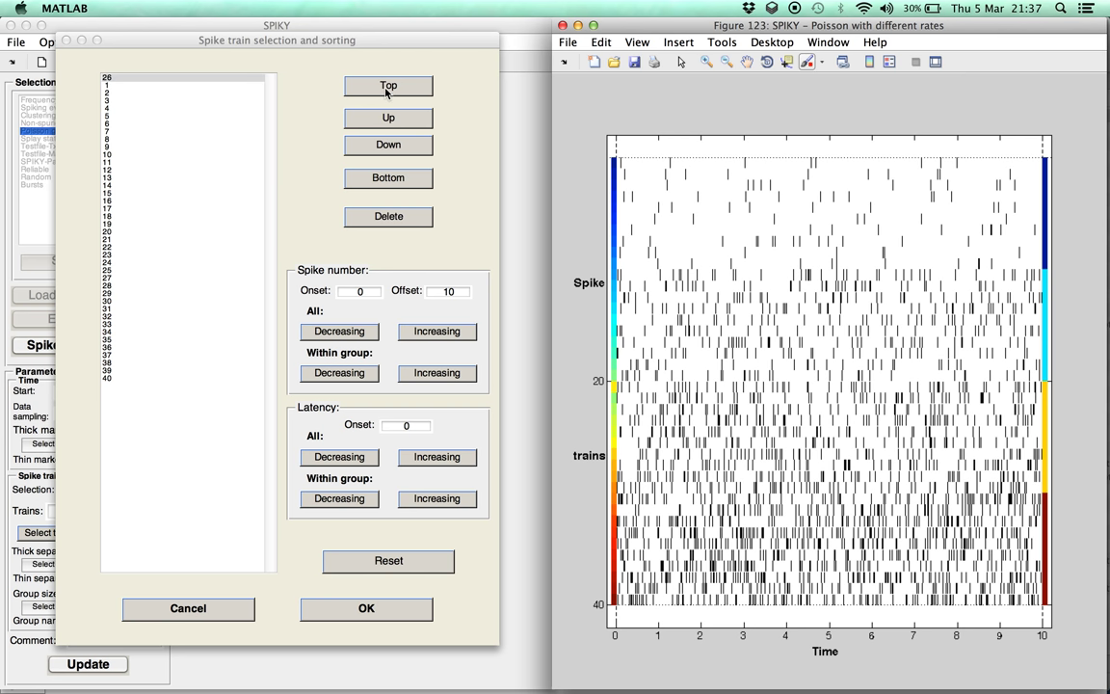
pyautogui.click(380, 182)
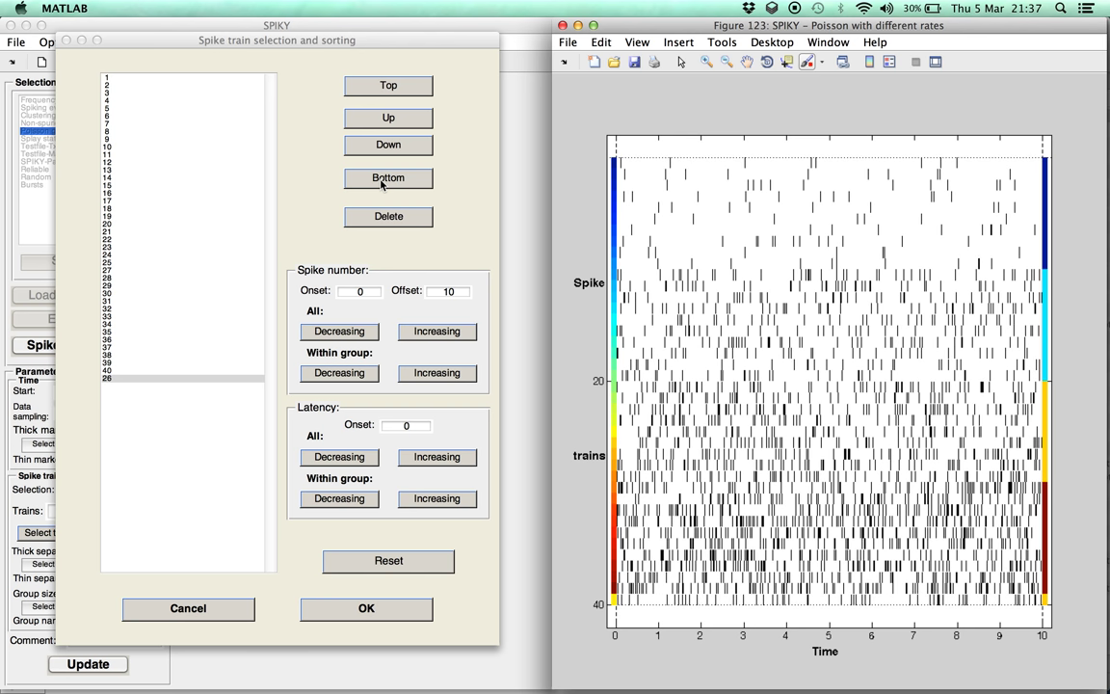
# Step: Select trains 18–30 and move them up three places, to the top, then to the bottom
pyautogui.click(106, 208)
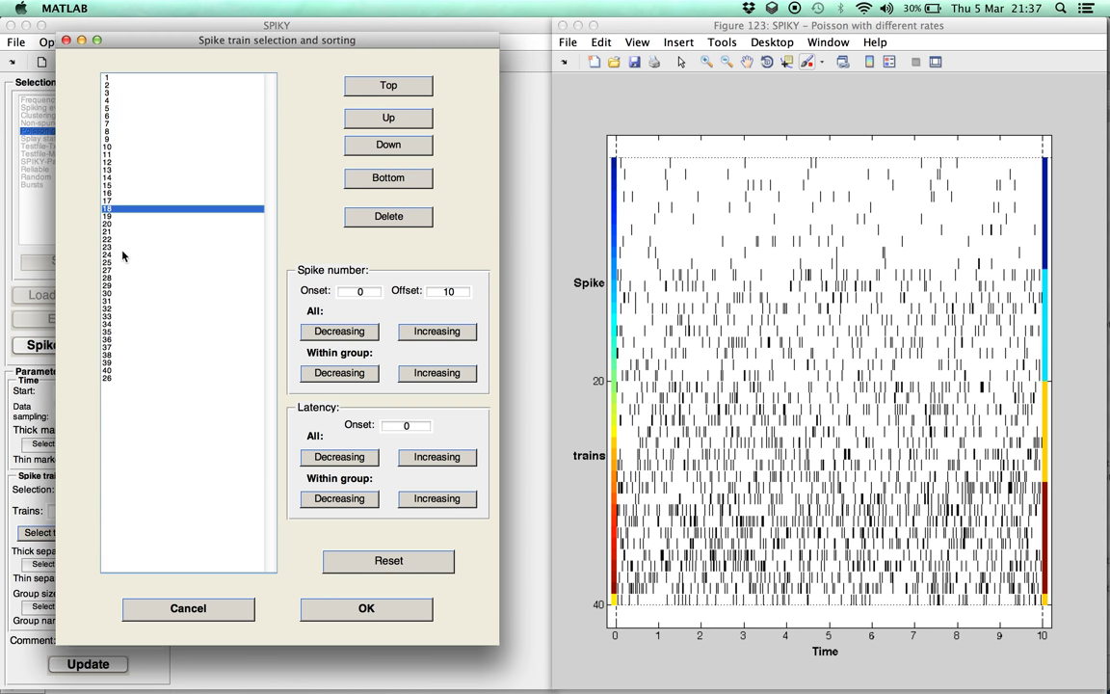
pyautogui.keyDown('shift'); pyautogui.click(134, 297); pyautogui.keyUp('shift')
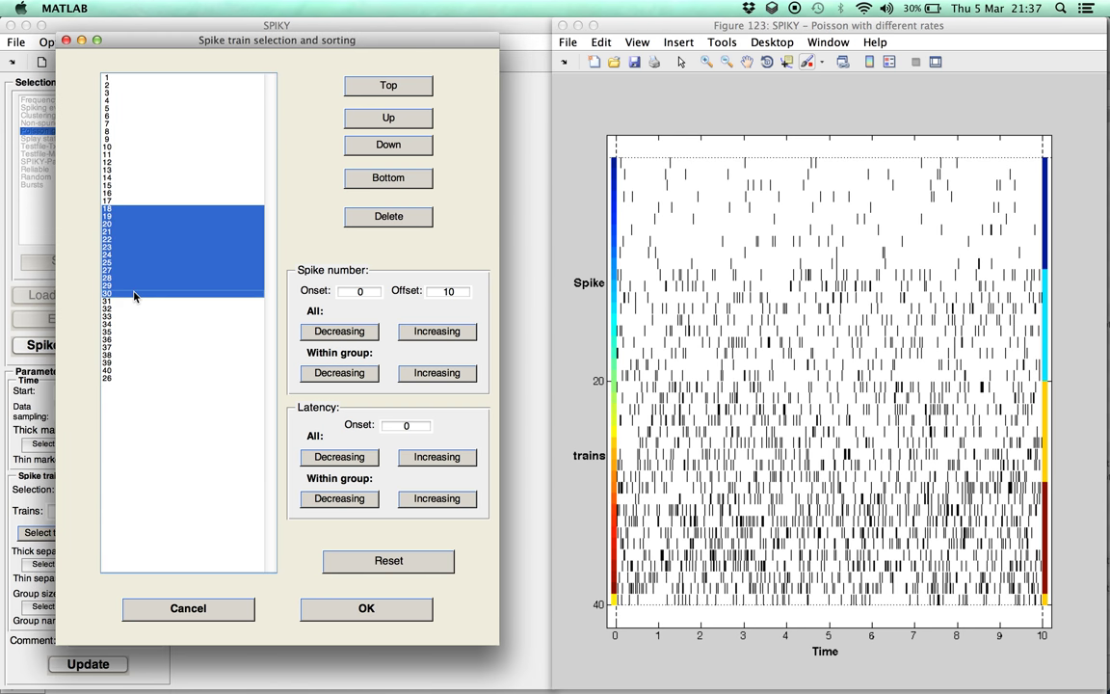
pyautogui.click(365, 123)
pyautogui.click(365, 124)
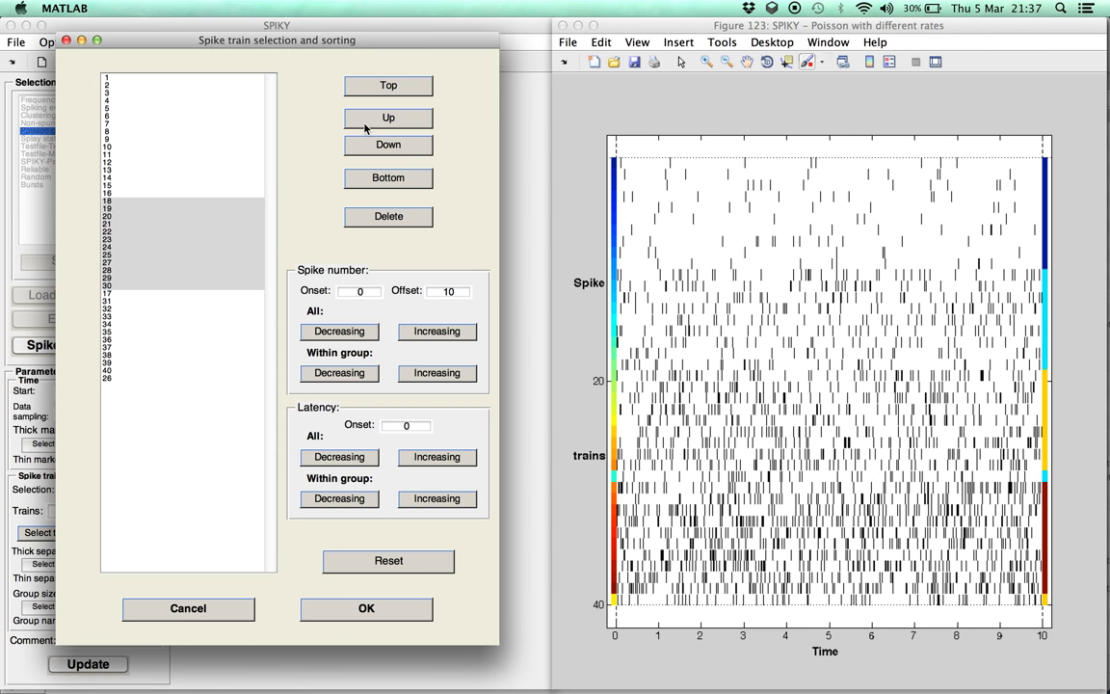
pyautogui.click(365, 123)
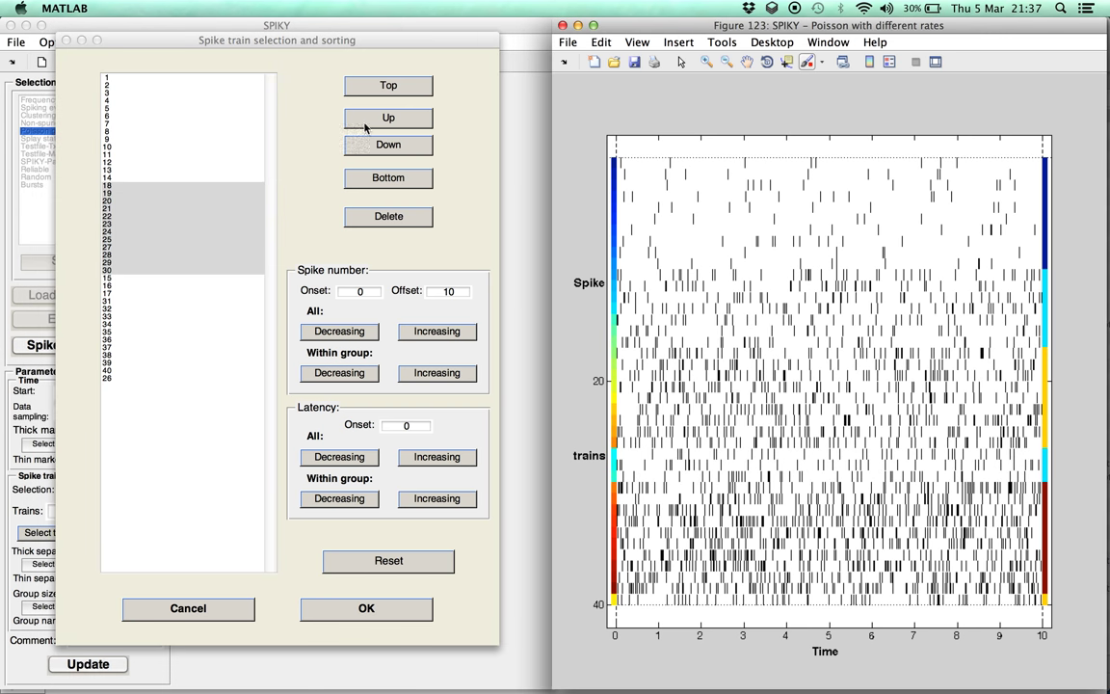
pyautogui.click(379, 86)
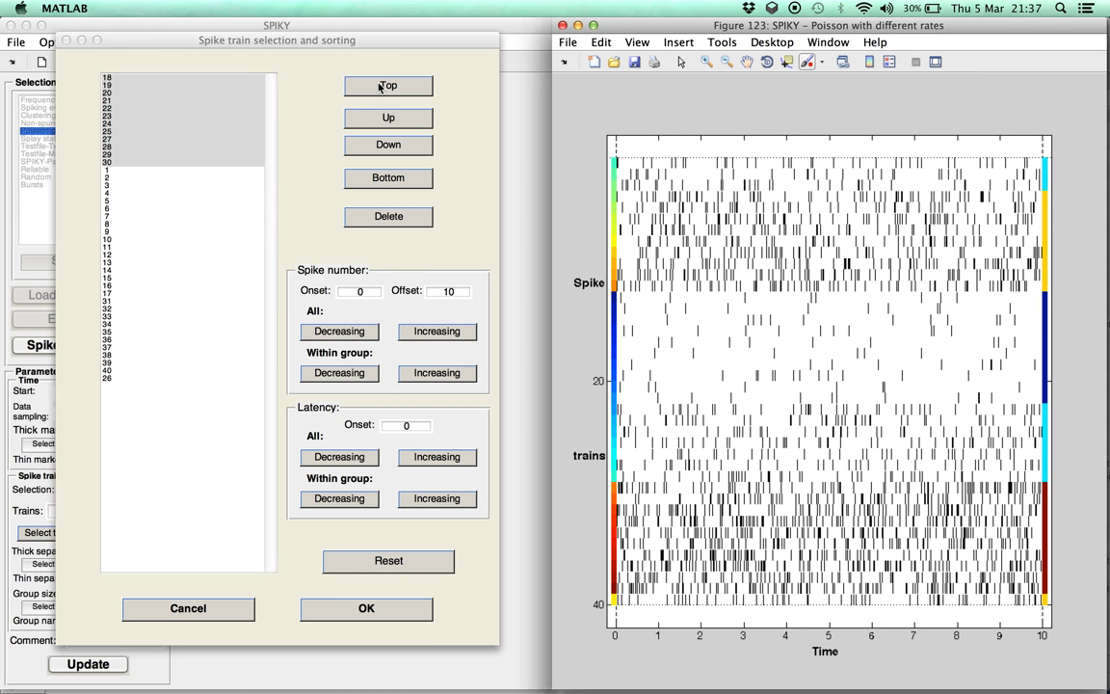
pyautogui.click(369, 179)
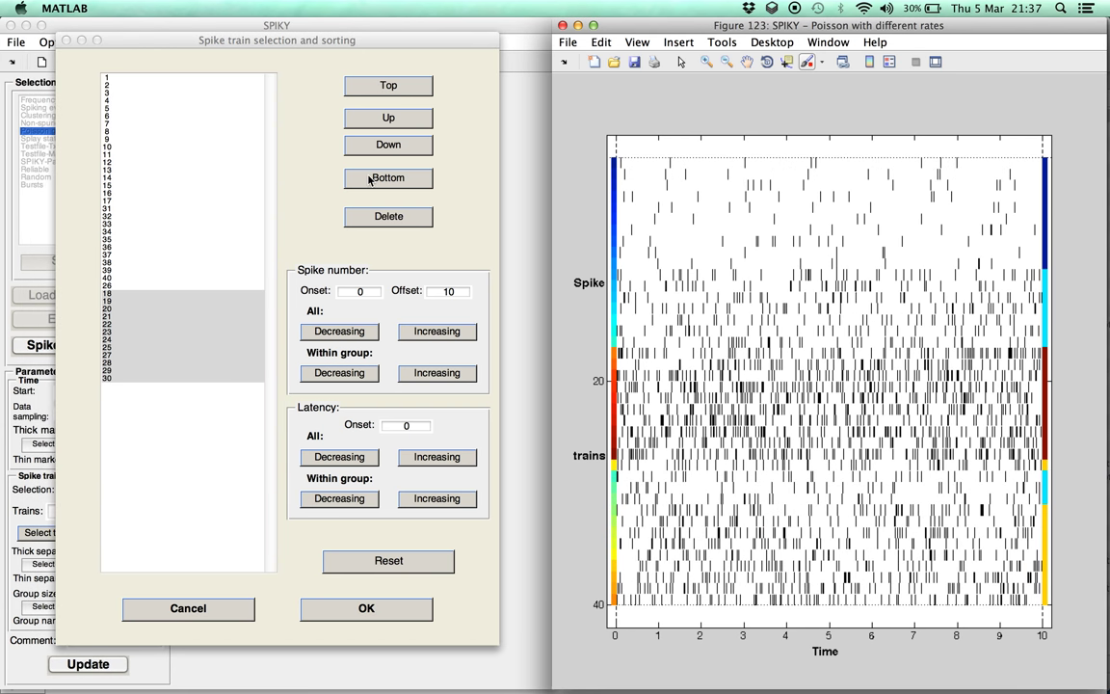
# Step: Select trains 32, 37, 18 and 8, move them top then bottom, and delete them
pyautogui.click(165, 171)
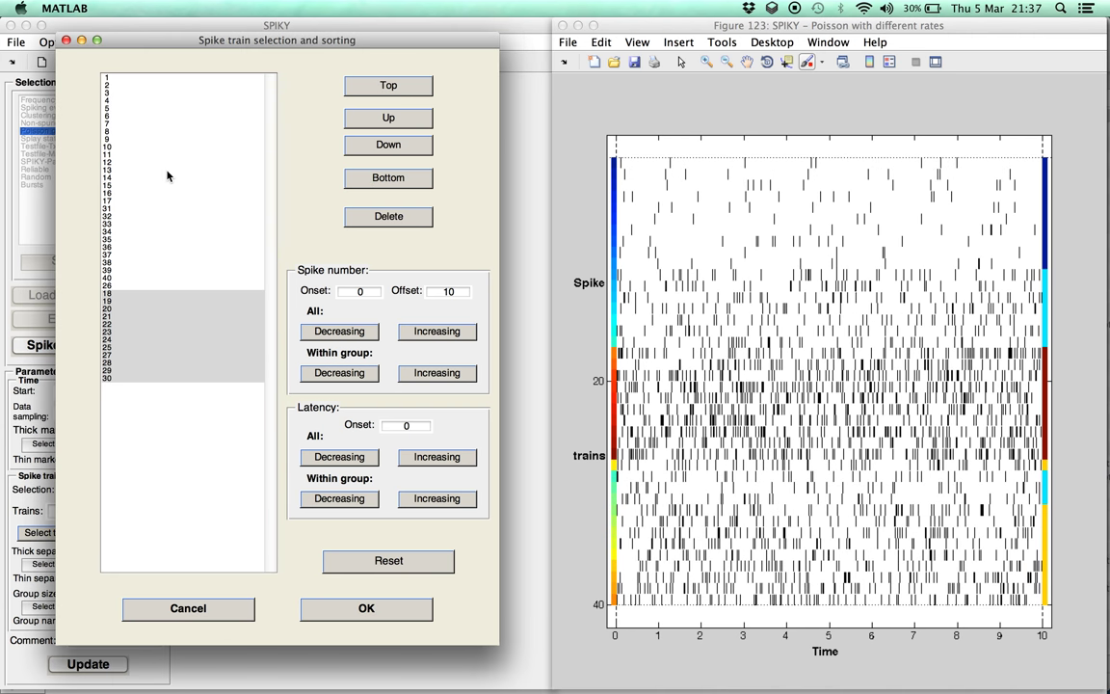
pyautogui.click(165, 218)
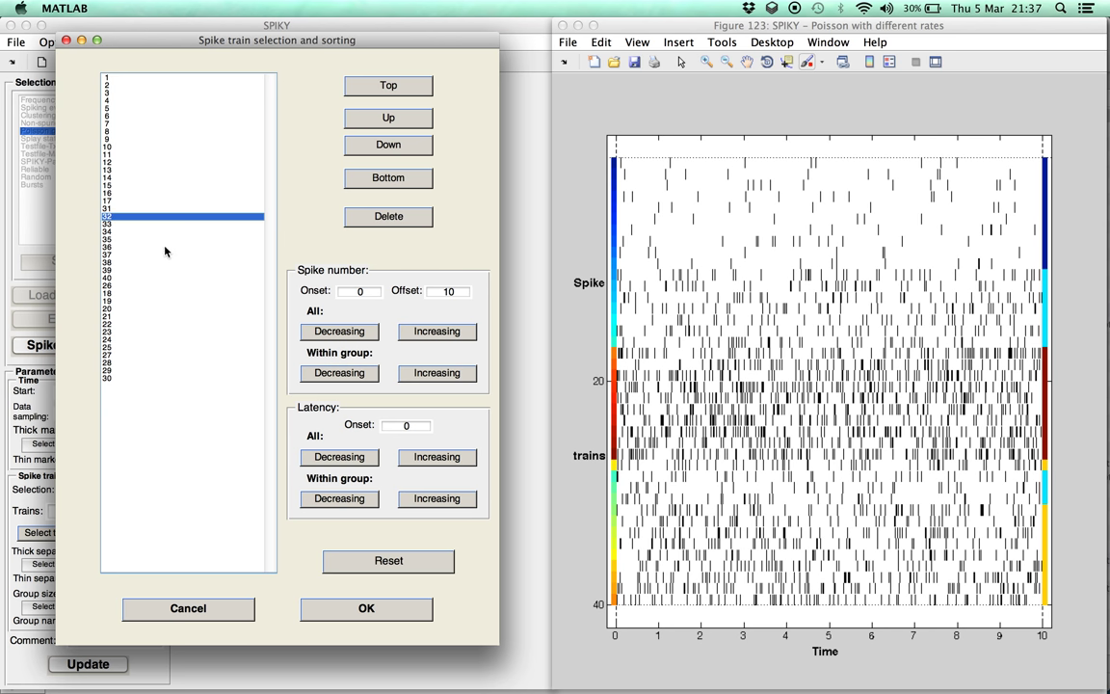
pyautogui.keyDown('super'); pyautogui.click(164, 254); pyautogui.keyUp('super')
pyautogui.keyDown('super'); pyautogui.click(159, 293); pyautogui.keyUp('super')
pyautogui.keyDown('super'); pyautogui.click(160, 132); pyautogui.keyUp('super')
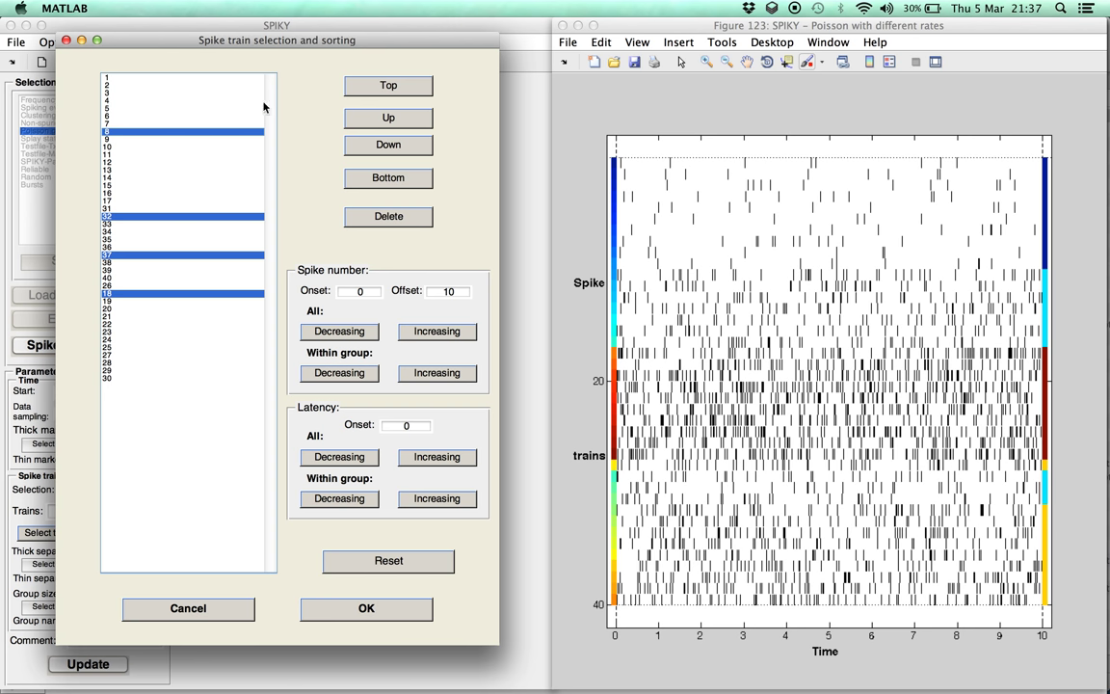
pyautogui.click(382, 88)
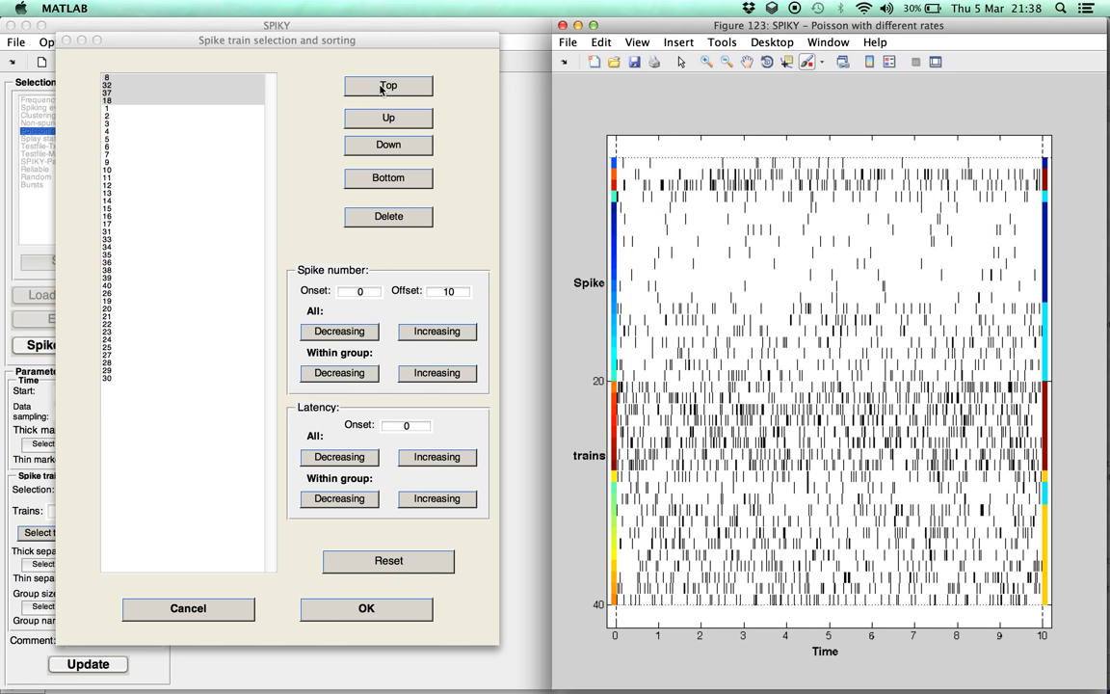
pyautogui.click(365, 181)
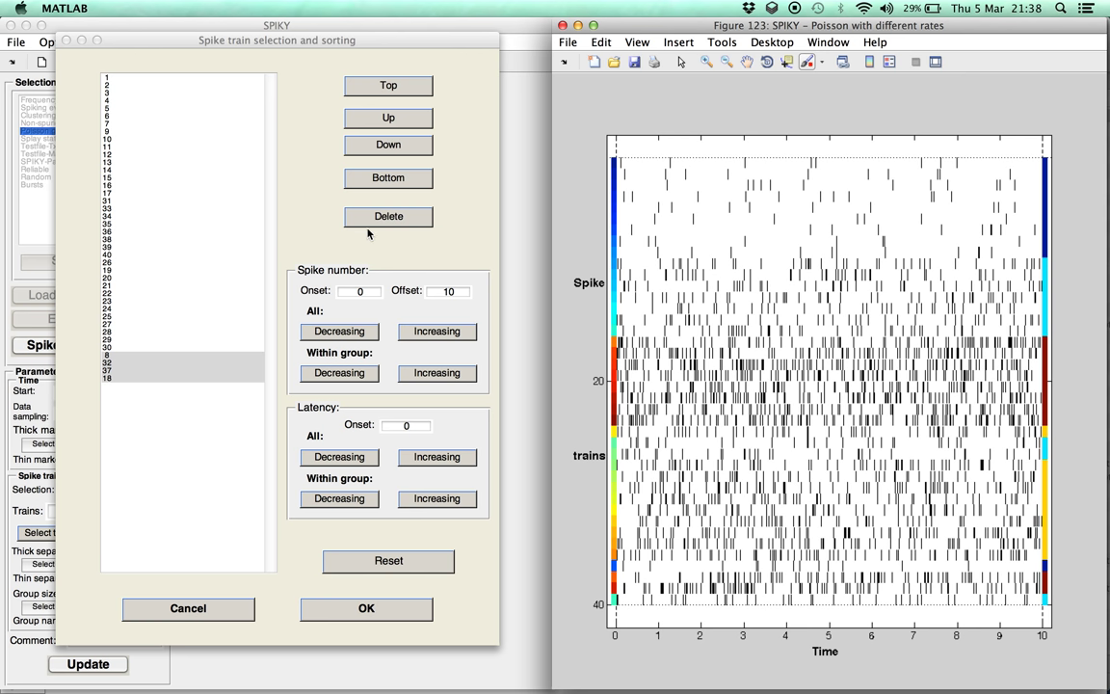
pyautogui.click(373, 224)
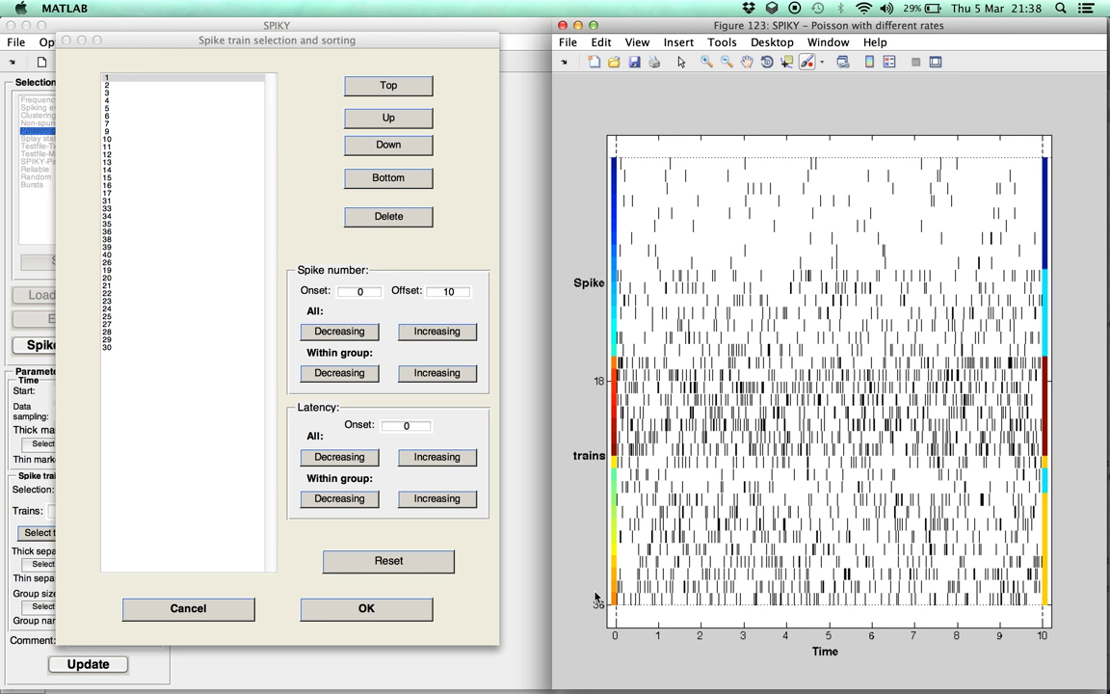
# Step: Reset the train list to all 40 trains in original order 1–40
pyautogui.click(426, 561)
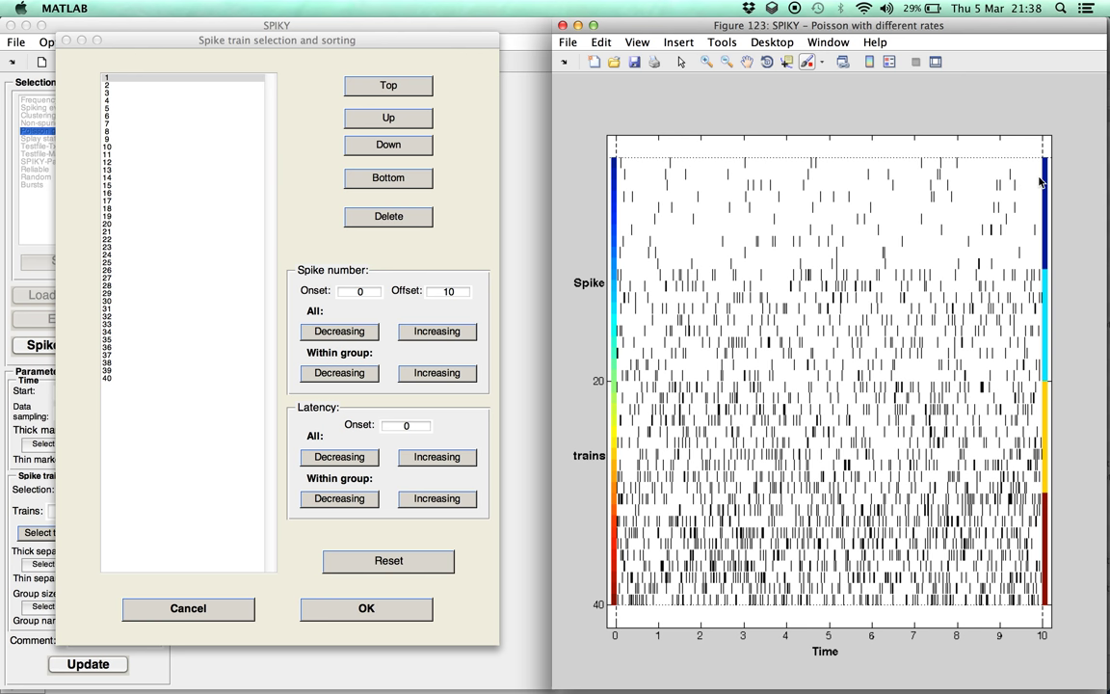
# Step: Set the spike-number onset to 4 and offset to 6
pyautogui.click(364, 293)
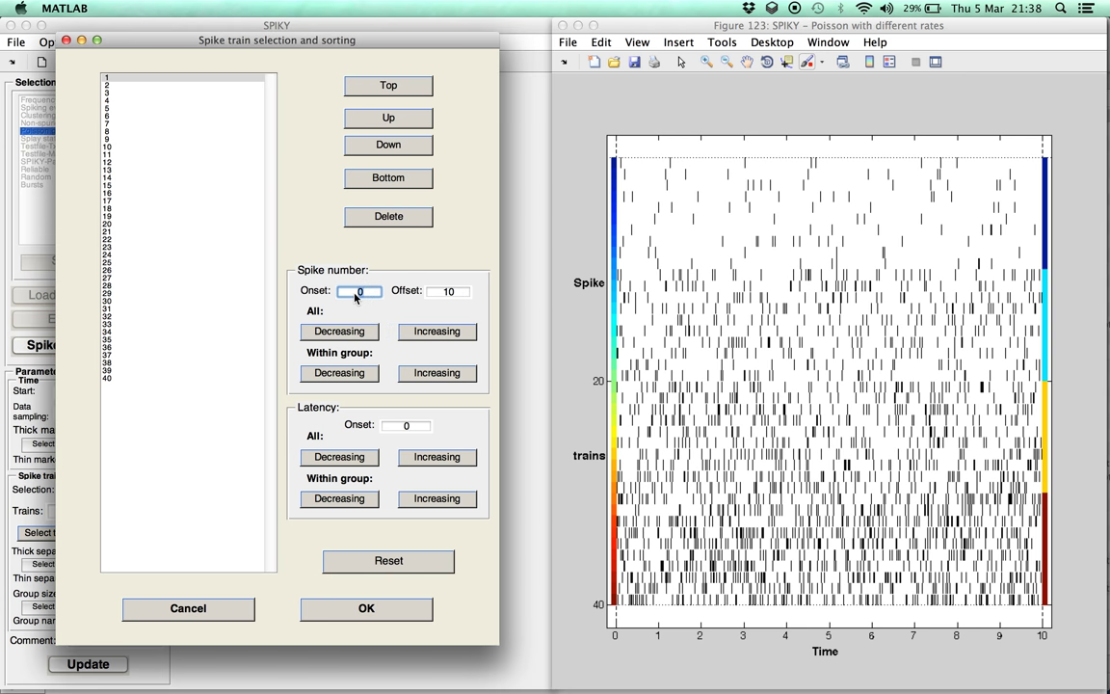
pyautogui.write('4')
pyautogui.click(430, 291)
pyautogui.write('6')
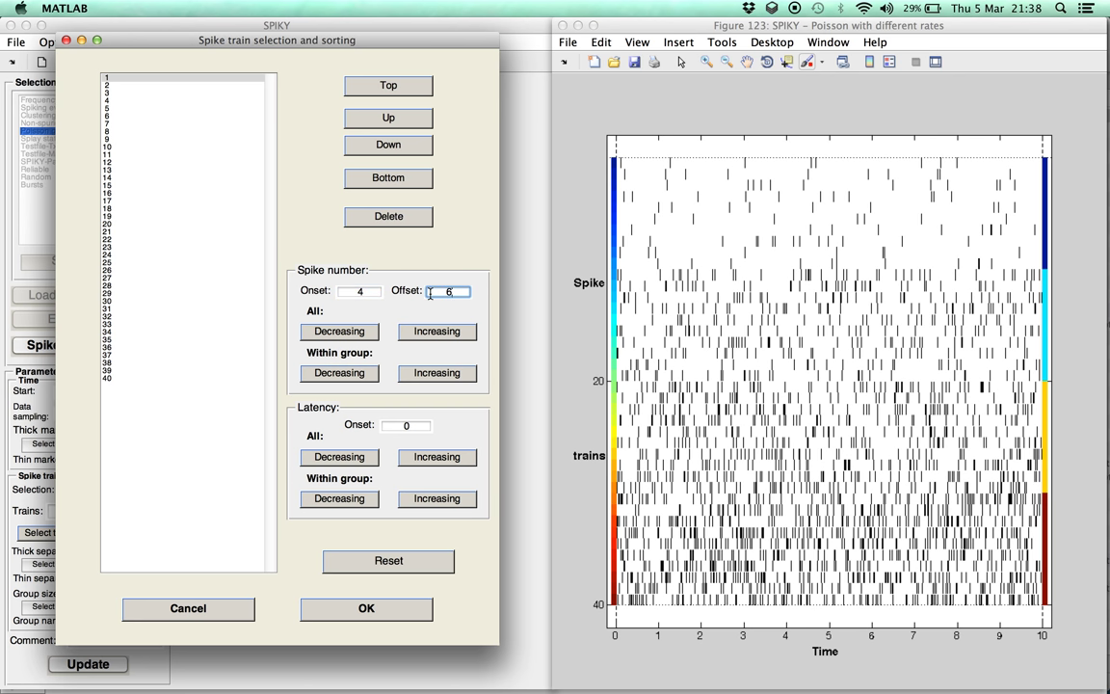
# Step: Sort trains by spike number overall, then within groups, ending with increasing within groups
pyautogui.click(356, 333)
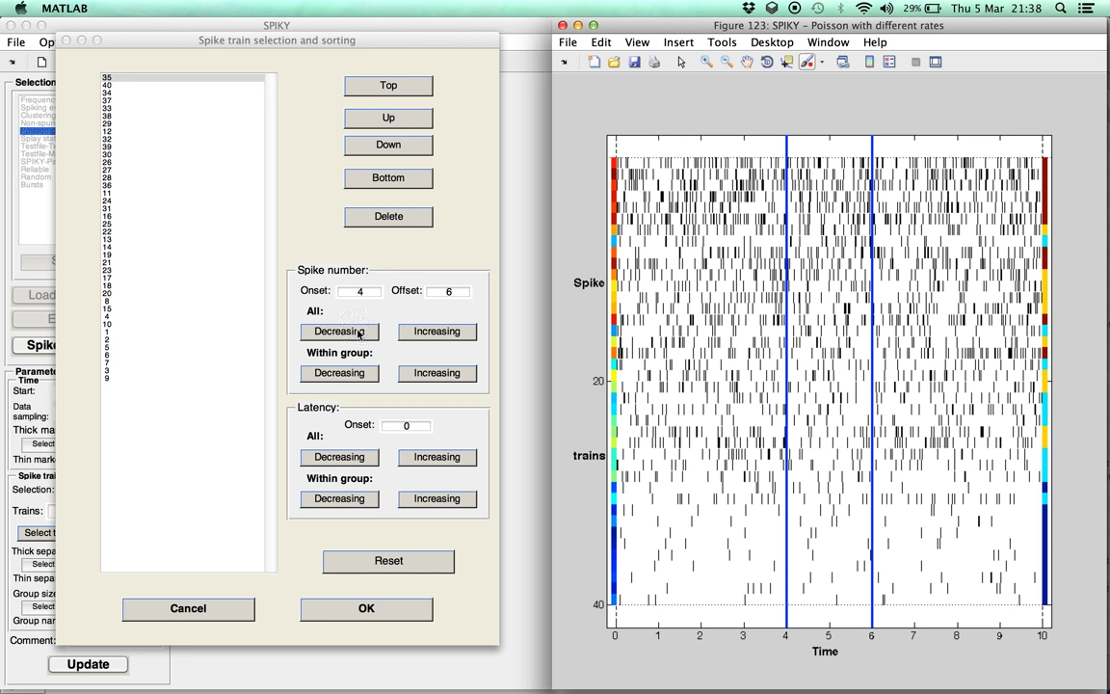
pyautogui.click(426, 333)
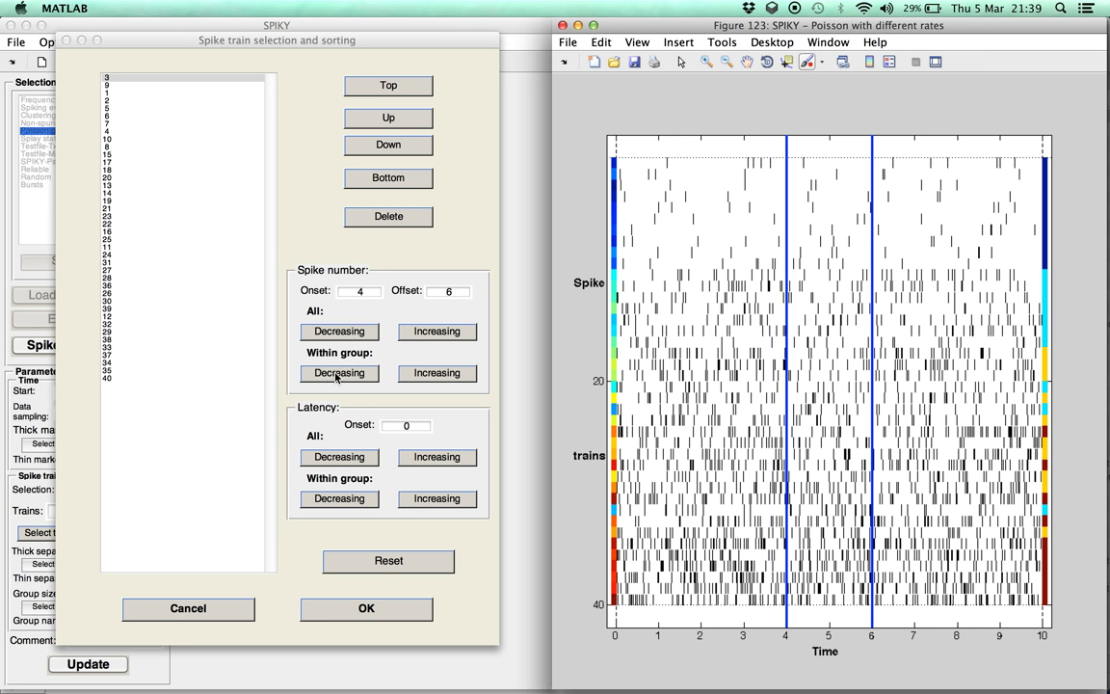
pyautogui.click(337, 374)
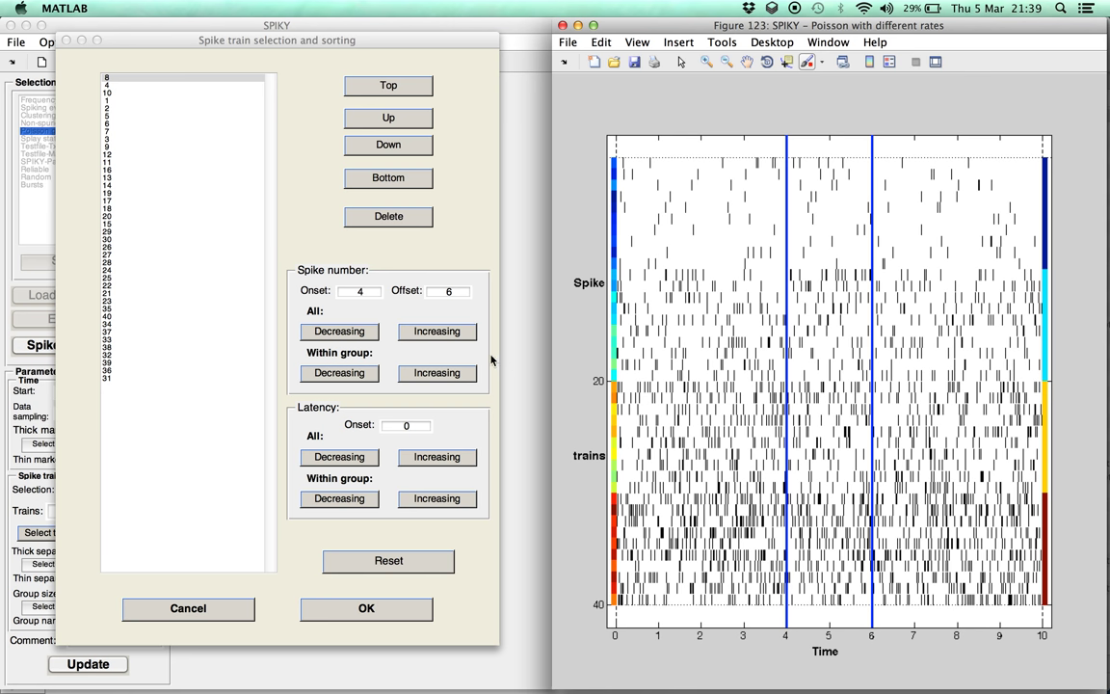
pyautogui.click(455, 373)
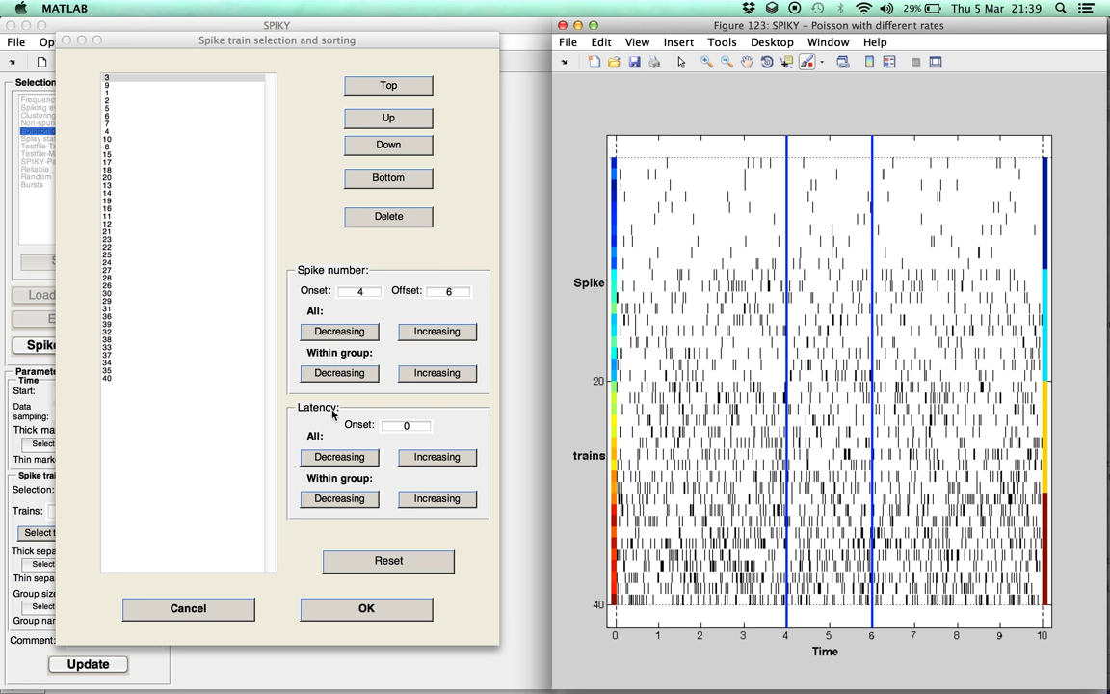
# Step: With latency onset 5, try each latency sort, ending with increasing within groups
pyautogui.click(408, 425)
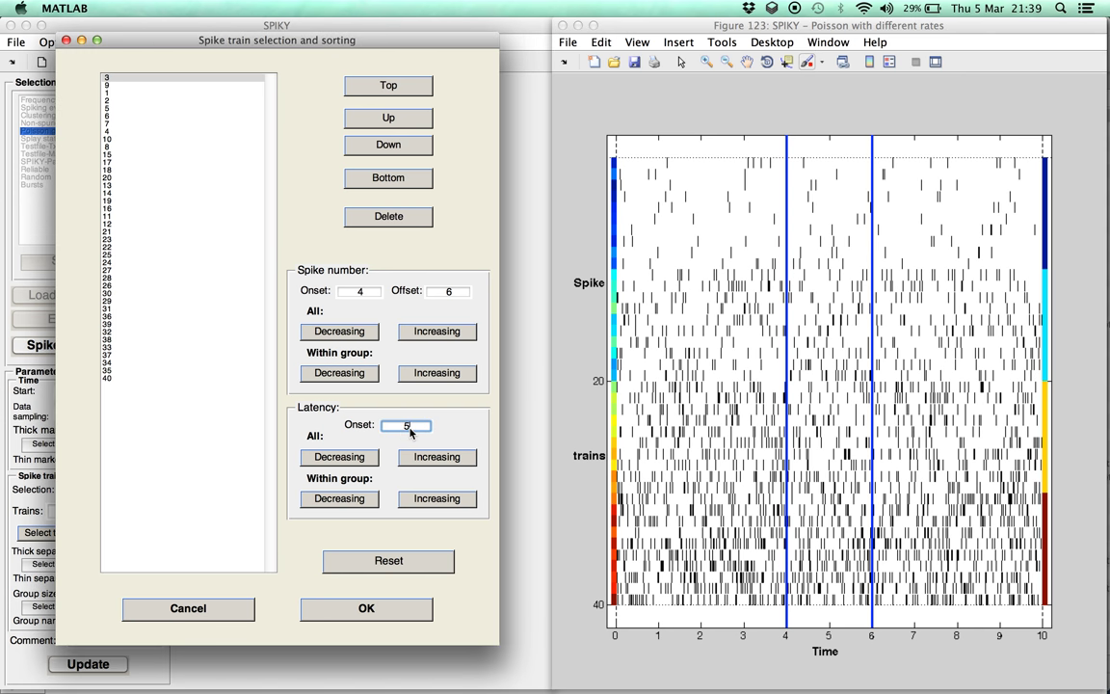
pyautogui.click(345, 457)
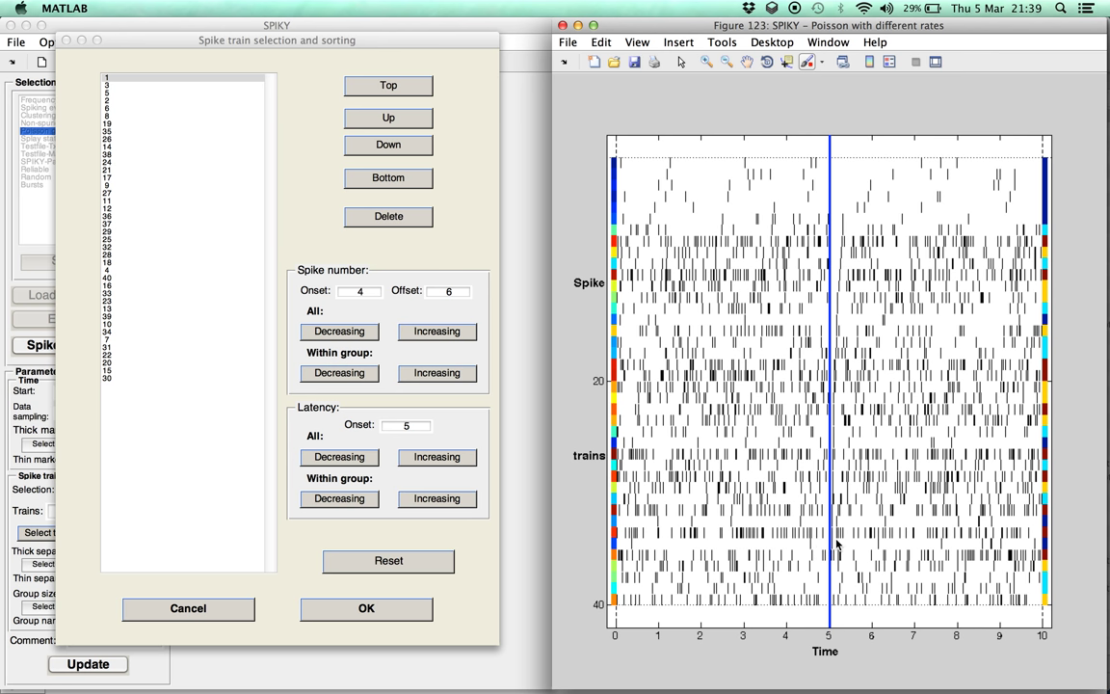
pyautogui.click(469, 460)
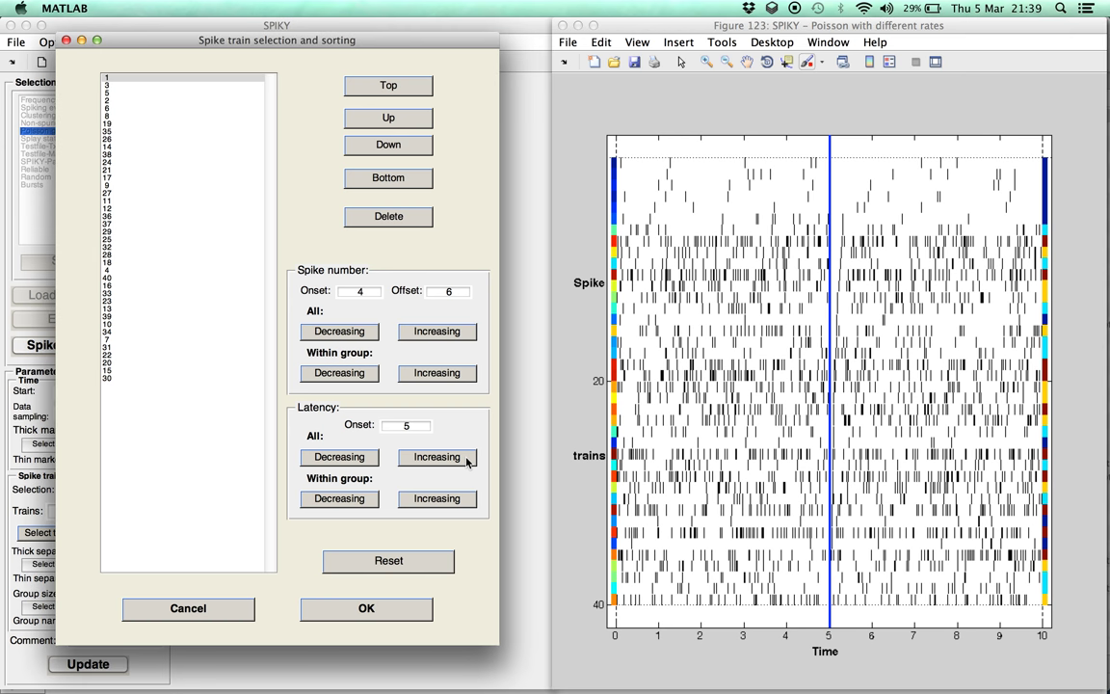
pyautogui.click(468, 461)
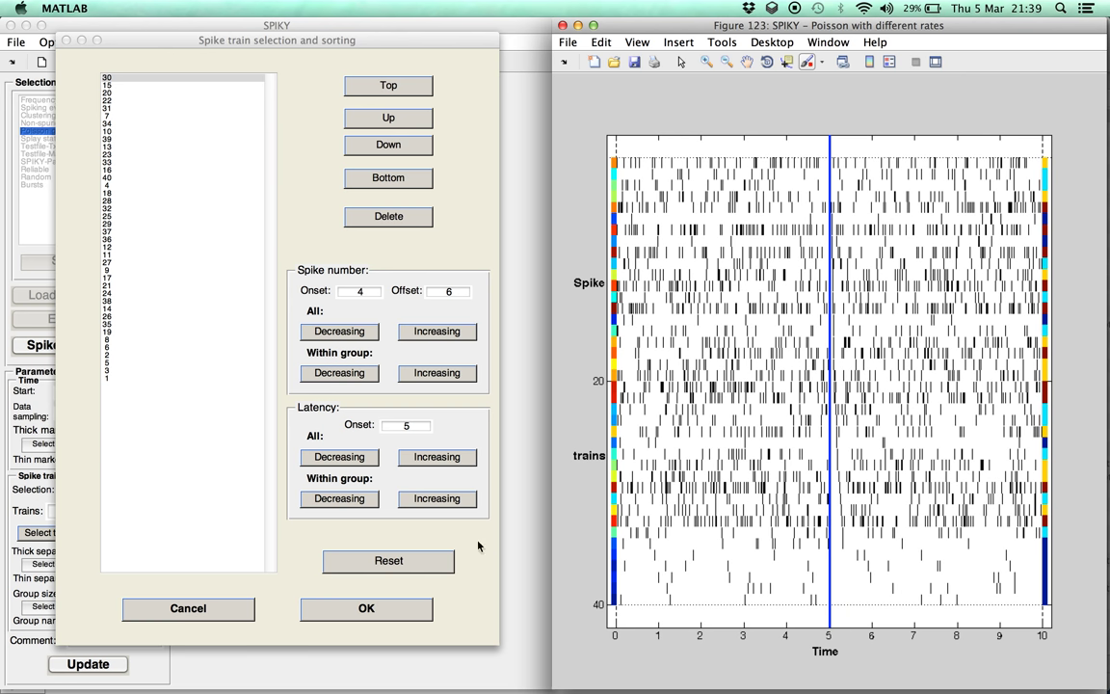
pyautogui.click(339, 499)
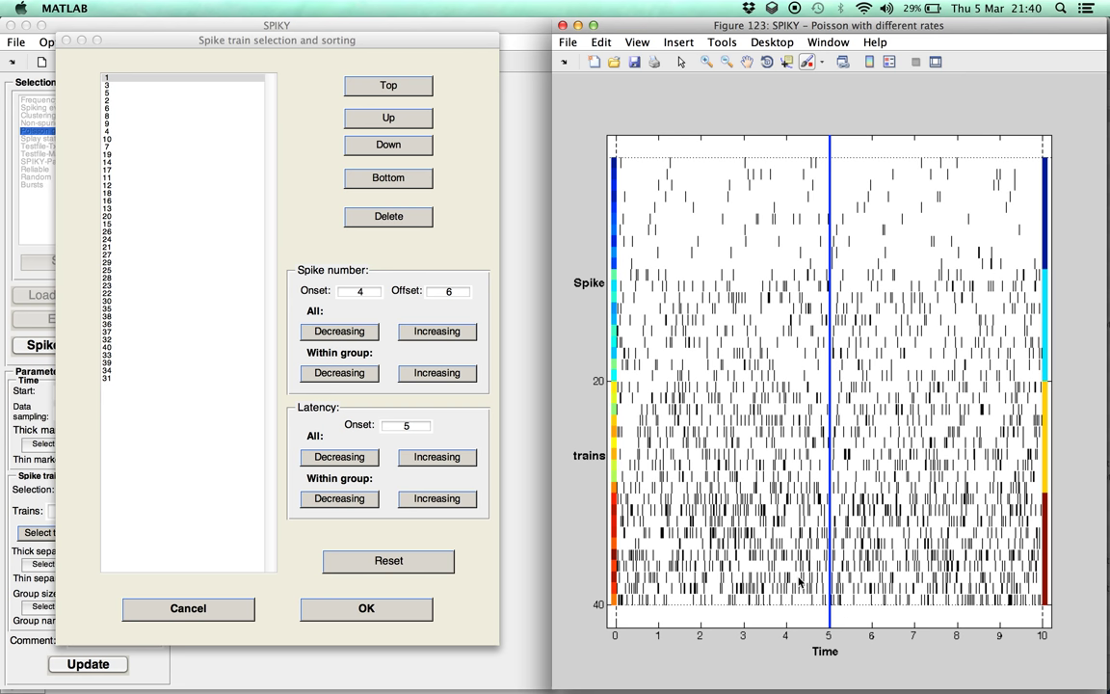
pyautogui.click(457, 504)
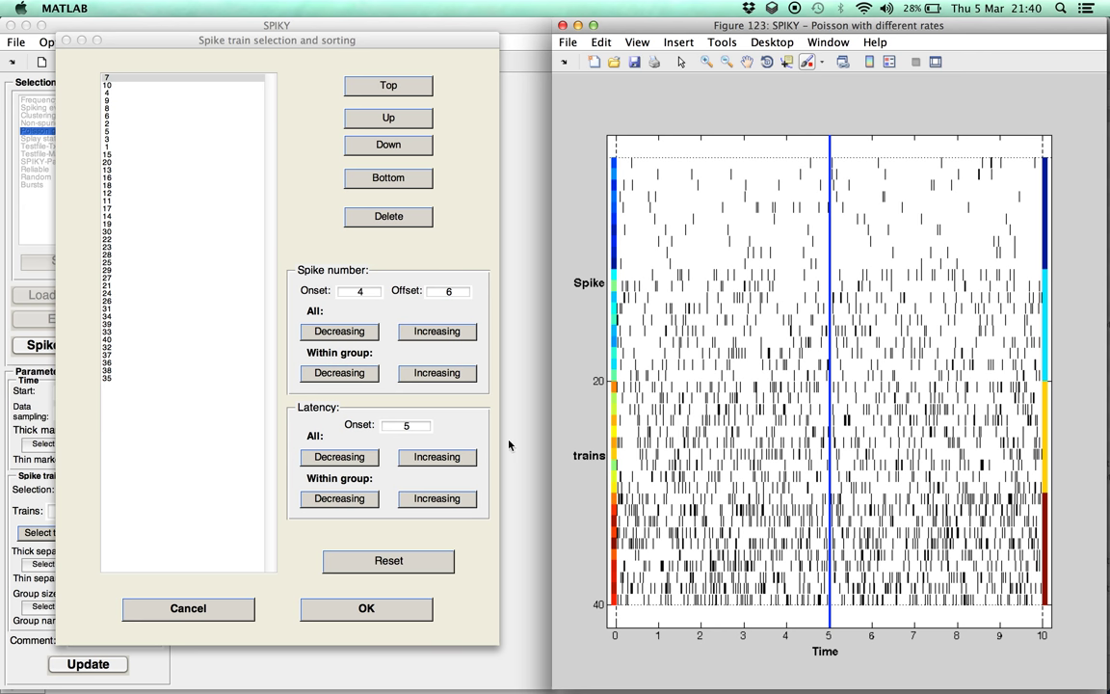
# Step: Accept the latency-sorted train order beginning 7, 10, 4 with OK
pyautogui.click(366, 614)
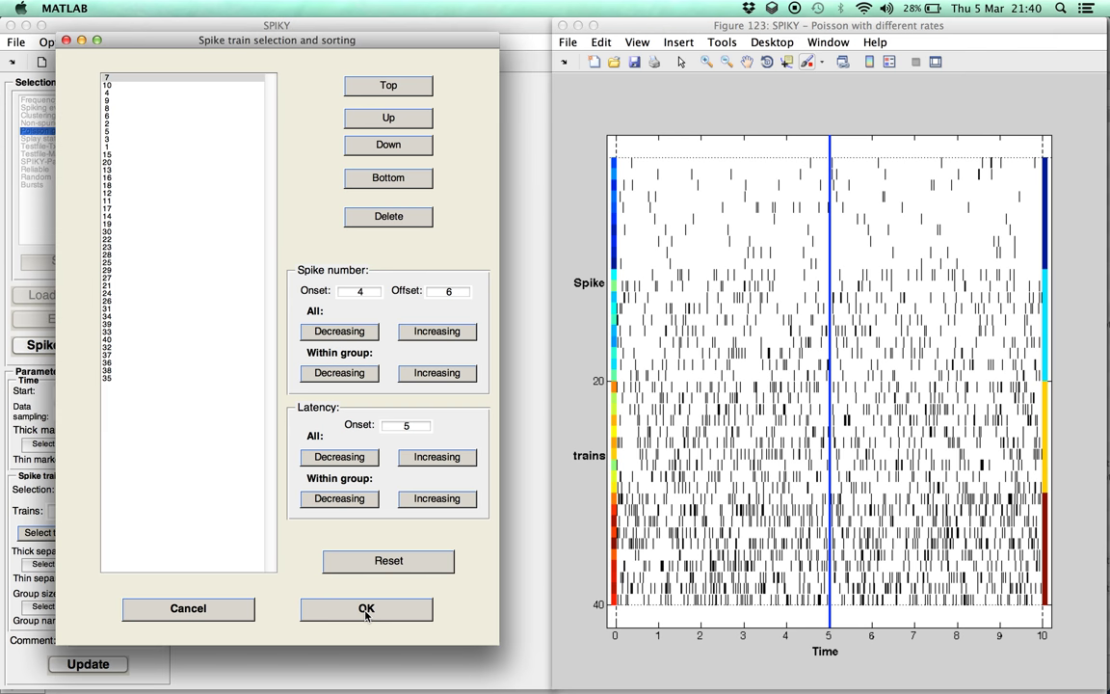
pyautogui.click(366, 610)
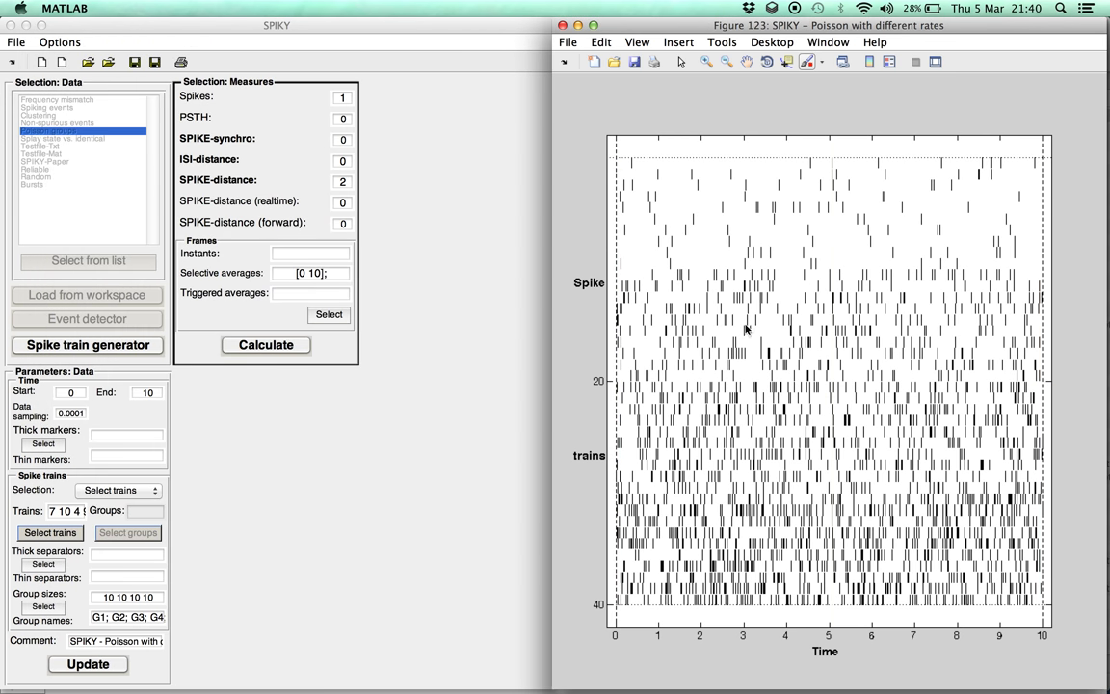